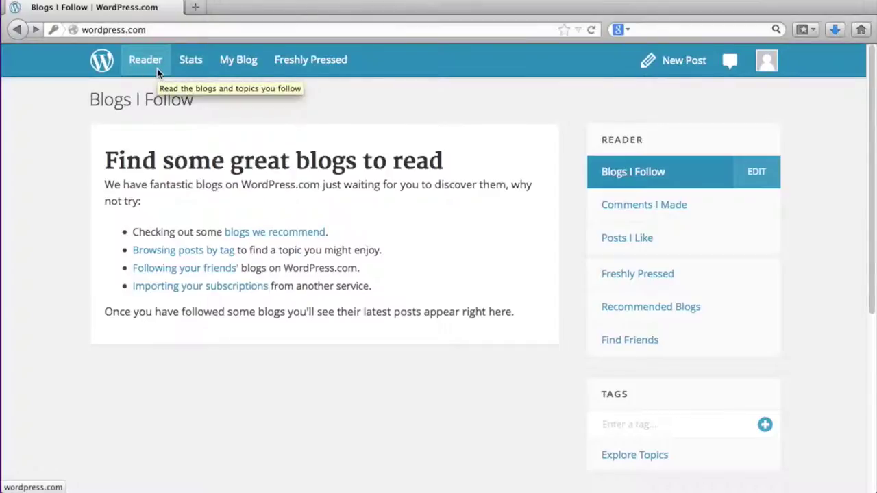
Step: Start a new Urban Minority Report post in a new tab, then return to the My Blogs overview
click(245, 61)
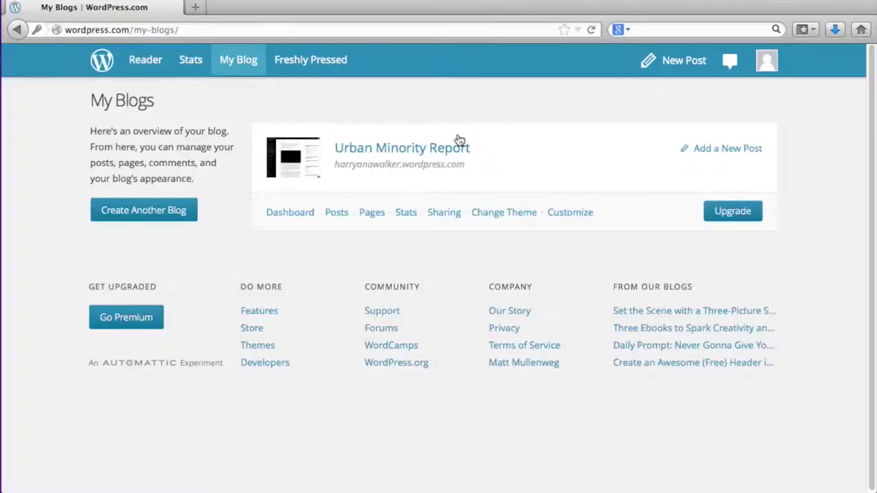
click(726, 151)
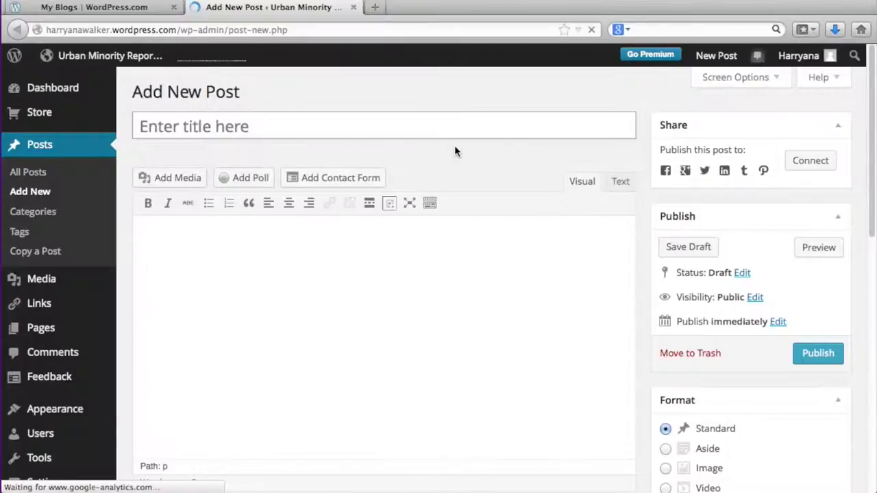
click(130, 8)
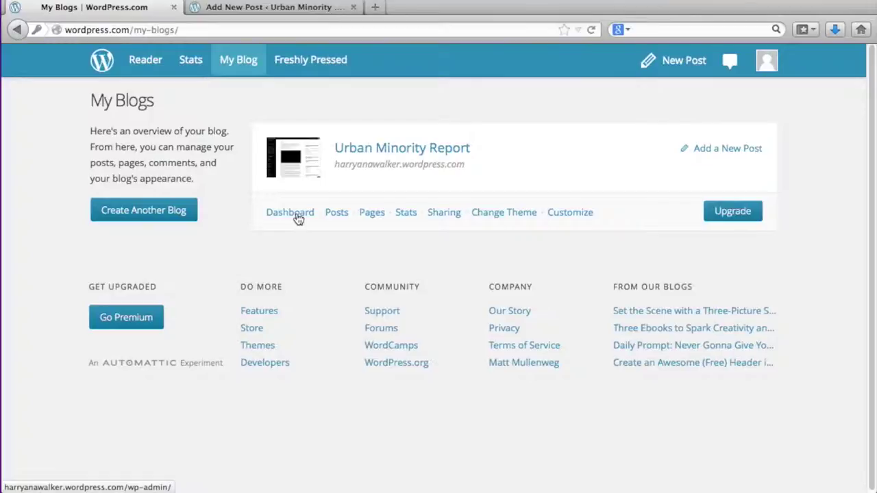
Step: From the Urban Minority Report dashboard, choose Posts > Add New for a blank post
click(298, 215)
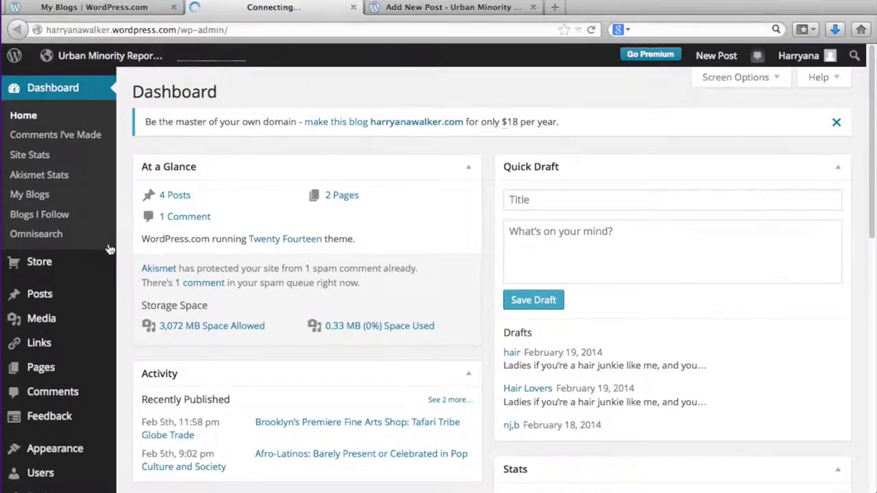
mouse_move(45, 302)
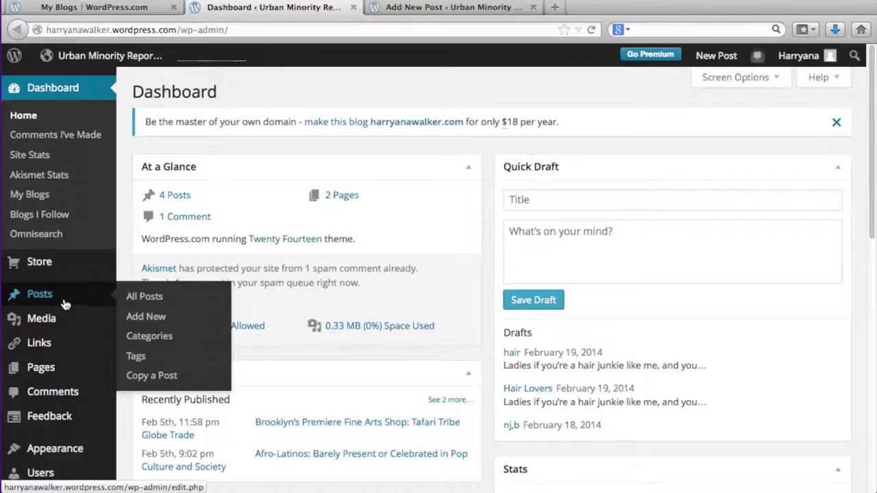
click(164, 320)
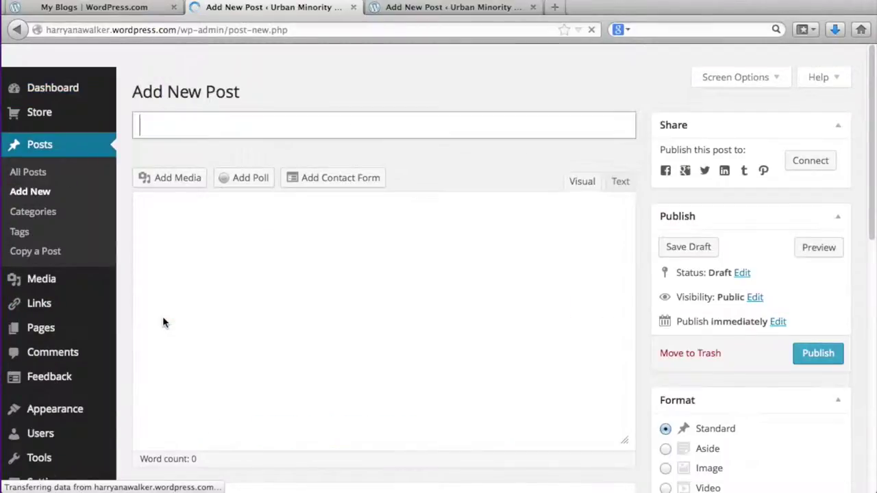
Step: Title the post 'Hair Lovers', paste the spring hairstyles paragraph, and show the Kitchen Sink toolbar
click(213, 122)
text(Hair )
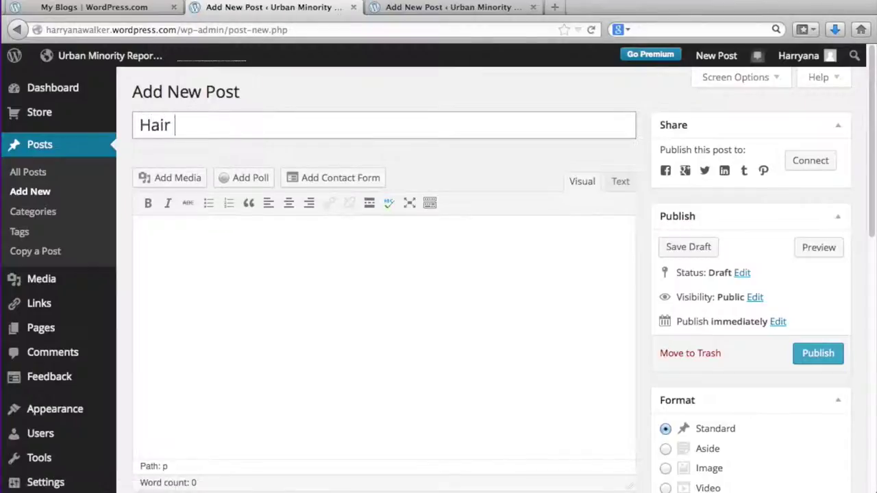
text(Lovers)
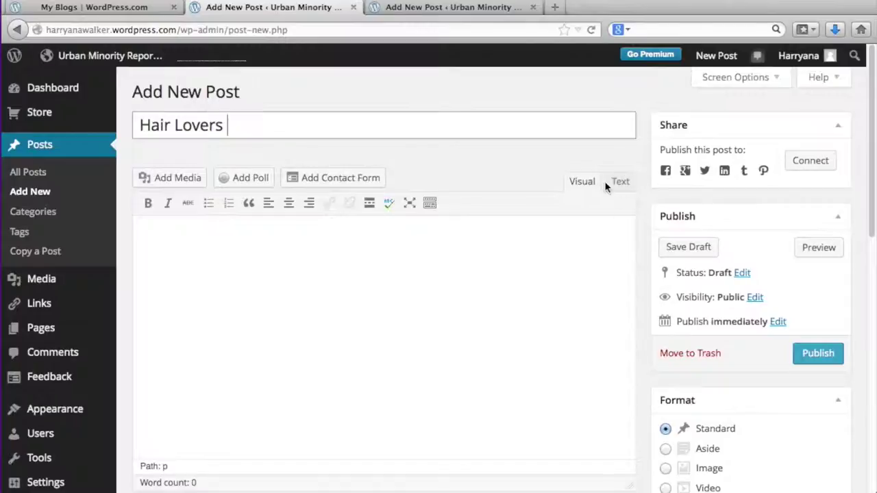
click(326, 273)
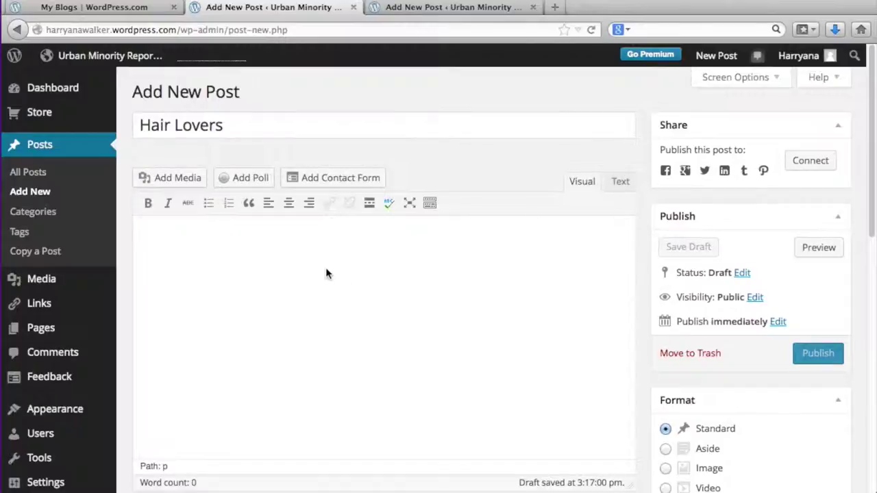
text(Ladies if you’re a hair junkie like myself and you love changing your hairstyles, whether it be length, style or color, you’ve come to the right place! Spring is right around the corner and what better way to get into the Spring spirit than to choose a new Spring hairstyle. What woman doesn’t love the way she feels after she steps out of the hair salon? What woman doesn’t feel like a million bucks when she shows the world her fresh new hairdo? If you’re not too sure what will look good on you, or if you’re too scared to try something new, take a look at some of the popular hair-dos you’re more than likely to spot this coming season.)
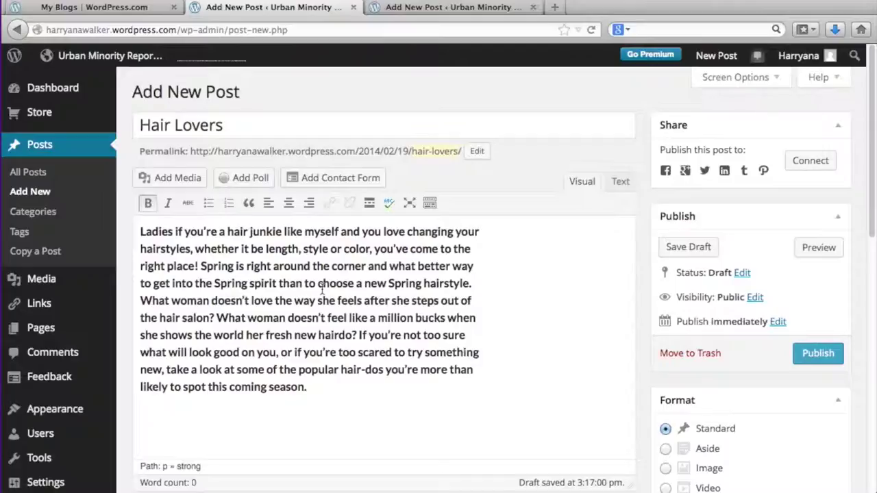
click(430, 204)
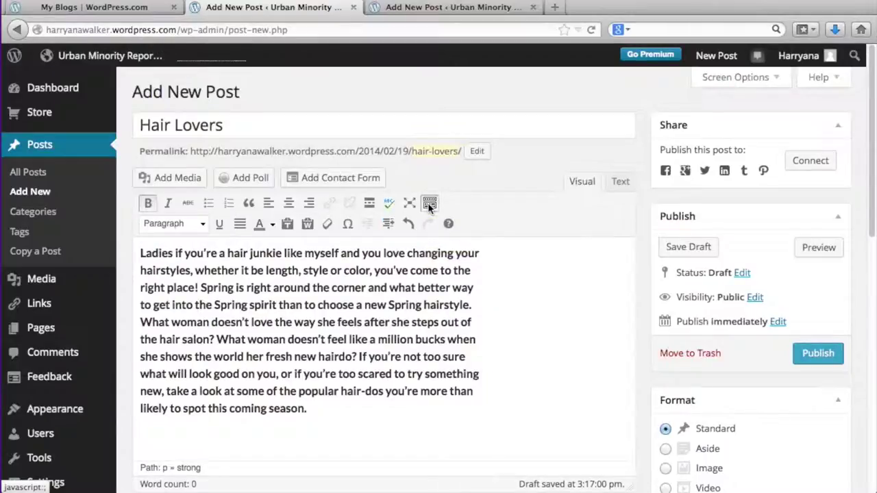
click(430, 204)
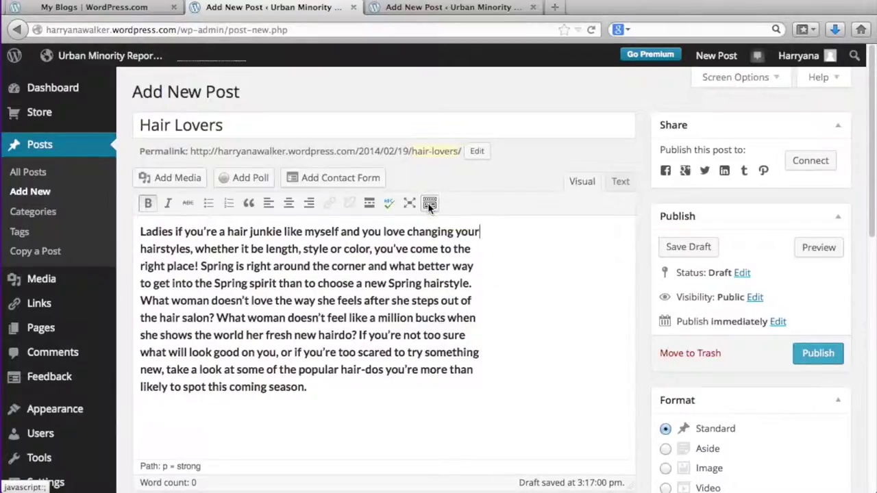
click(429, 204)
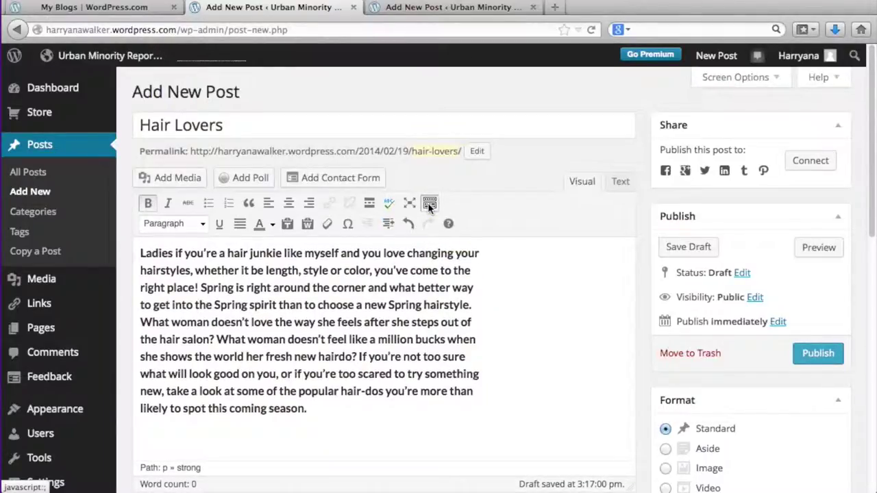
click(430, 204)
click(429, 204)
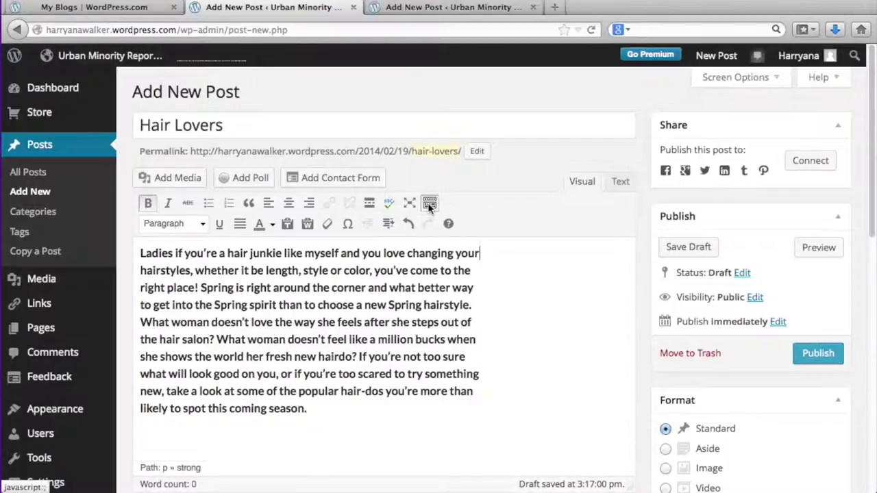
click(814, 248)
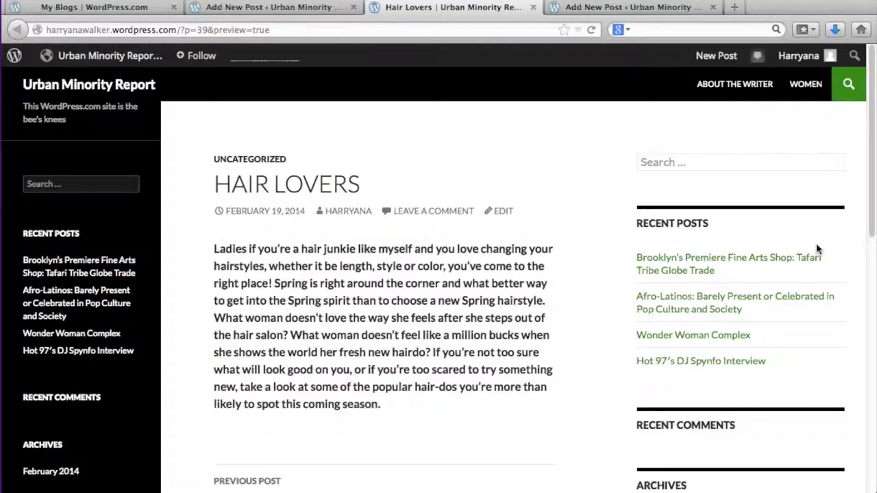
key(ctrl+w)
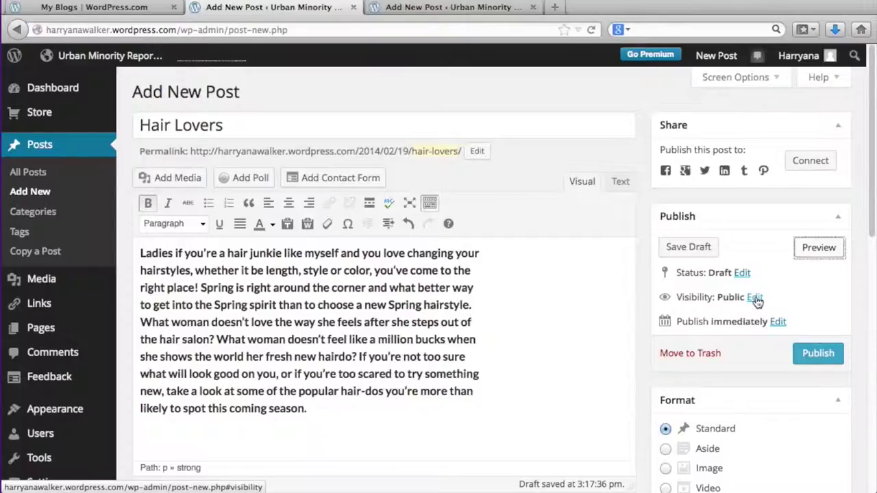
click(756, 301)
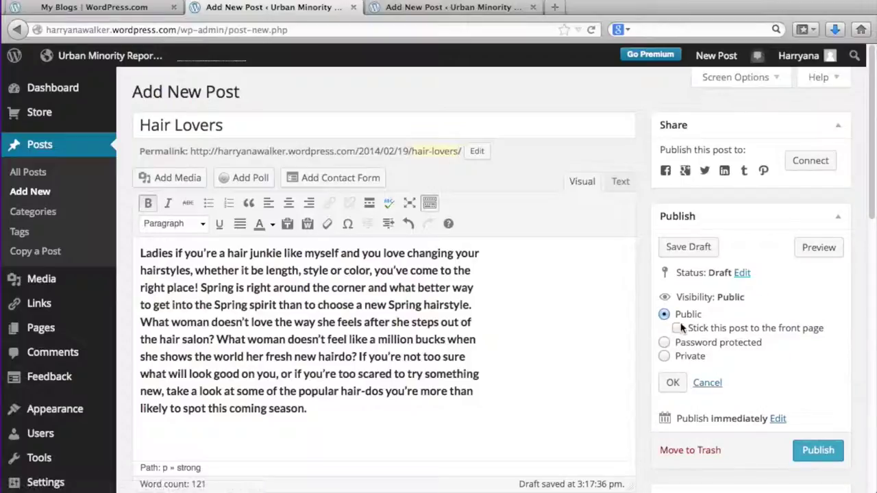
click(673, 382)
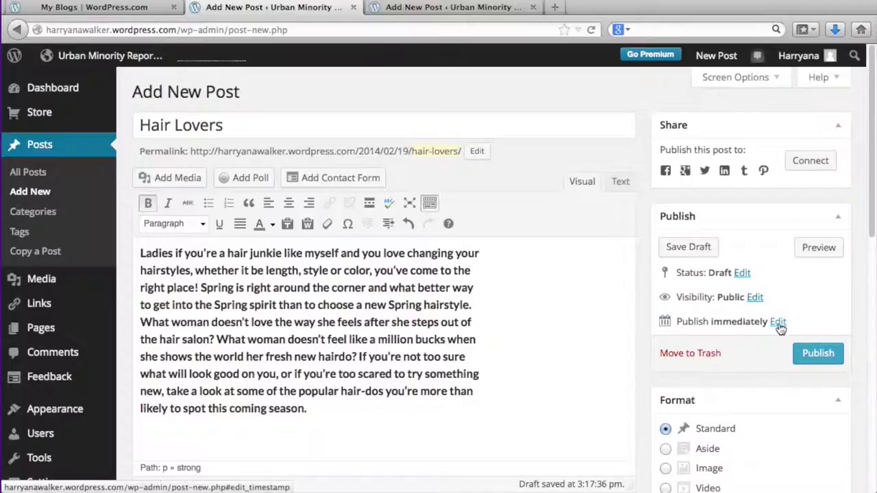
click(778, 322)
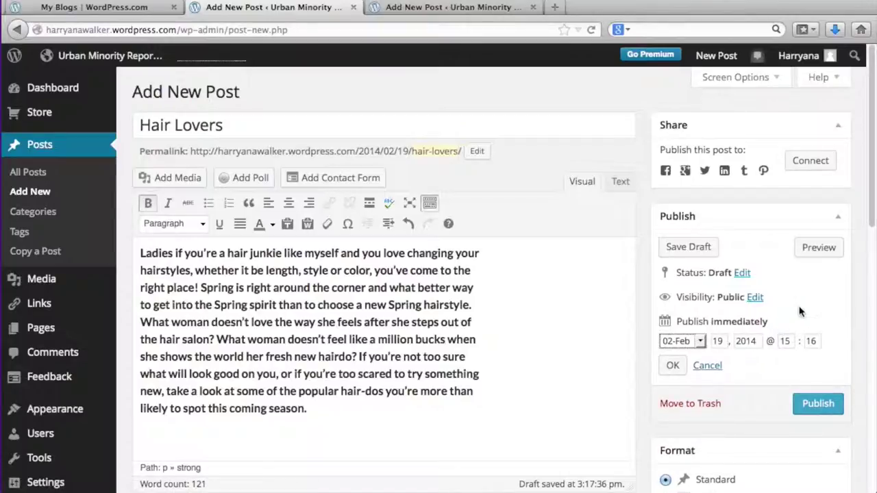
click(674, 366)
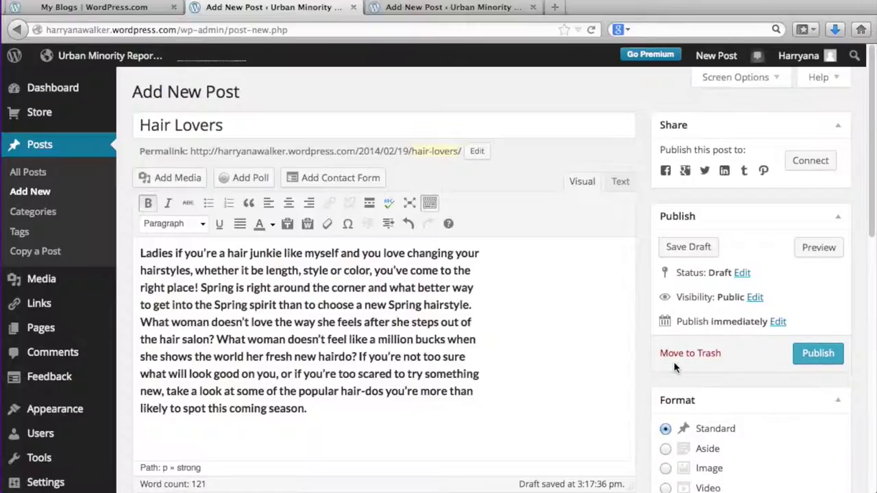
scroll(675, 368, down, 1)
Step: Add a new category named 'Hair' in the Categories box, ticking it for this post
scroll(673, 362, down, 5)
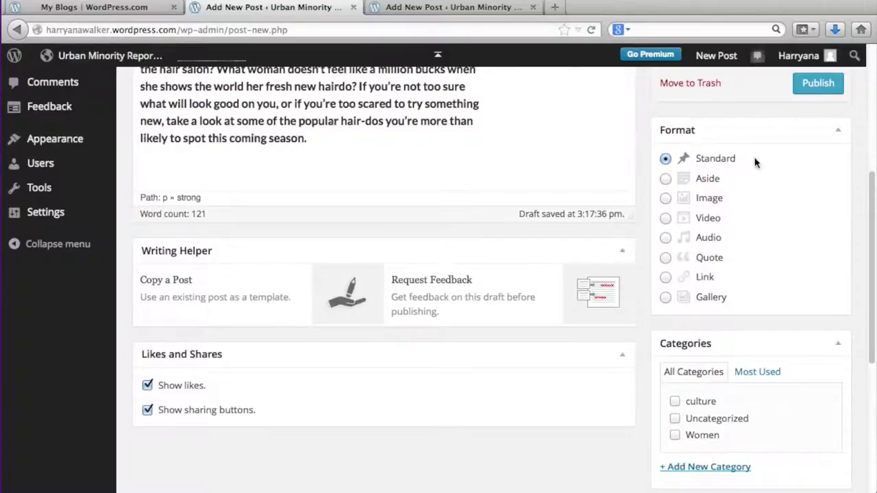
scroll(740, 163, down, 3)
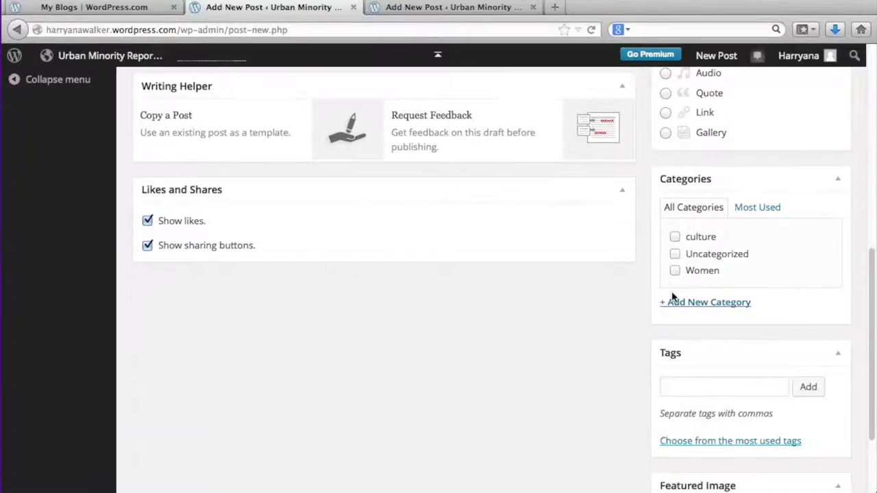
click(713, 308)
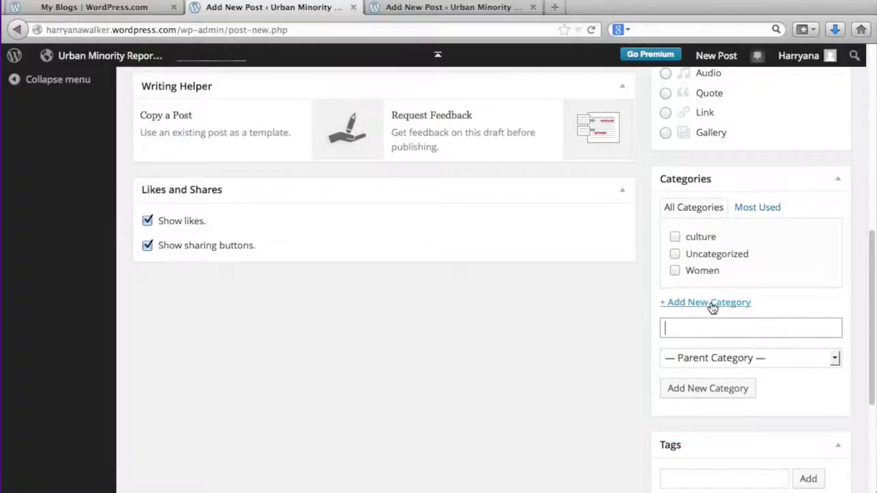
text(Hair)
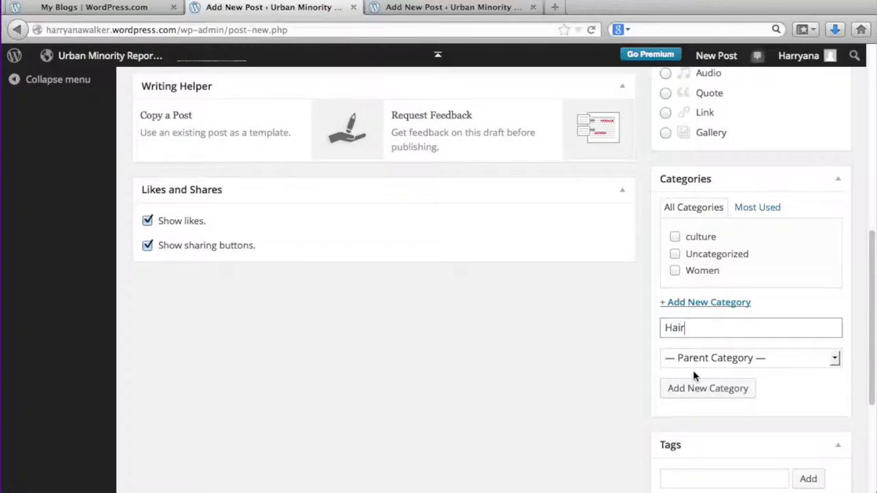
click(693, 390)
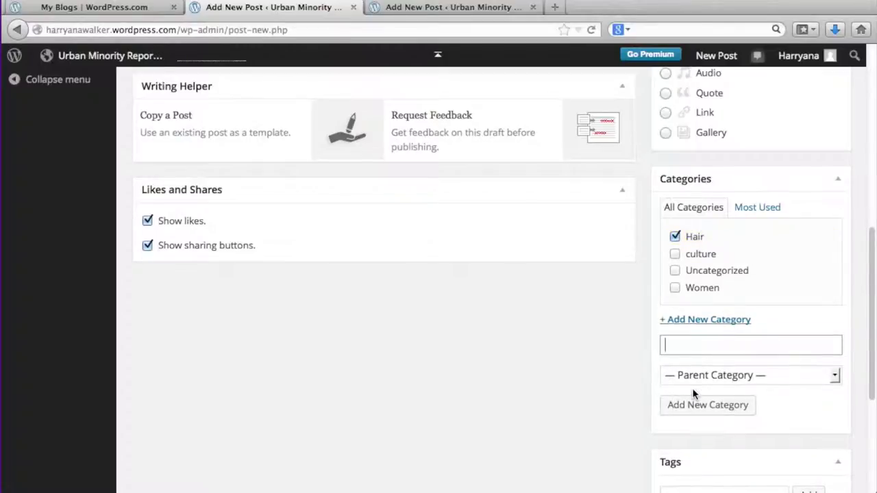
Step: Add the tags Women, Hair and Beauty in the Tags box
scroll(690, 238, down, 1)
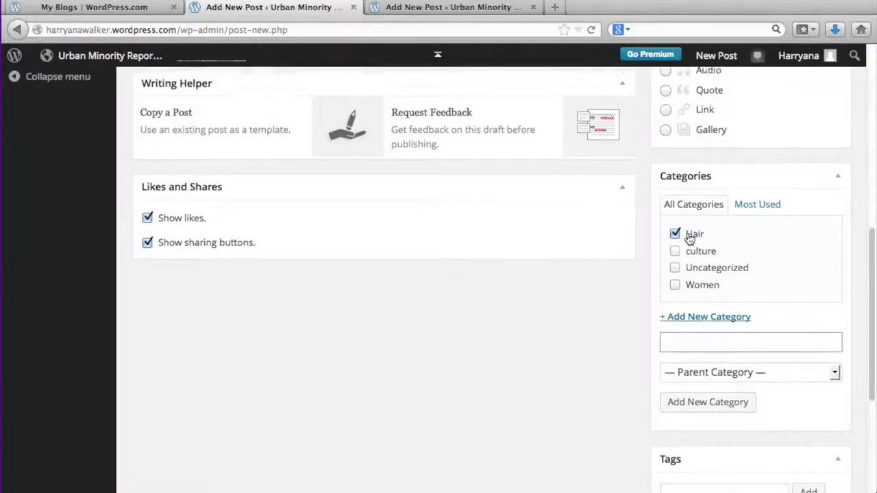
scroll(689, 237, down, 5)
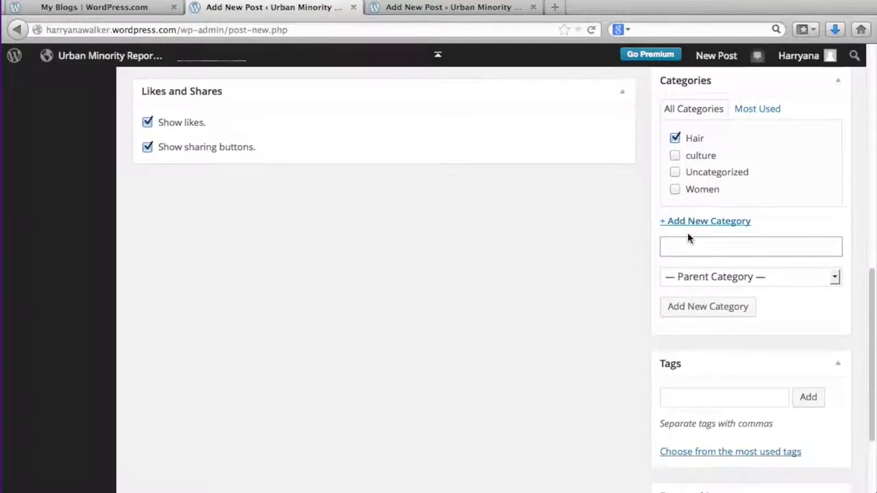
scroll(689, 236, down, 2)
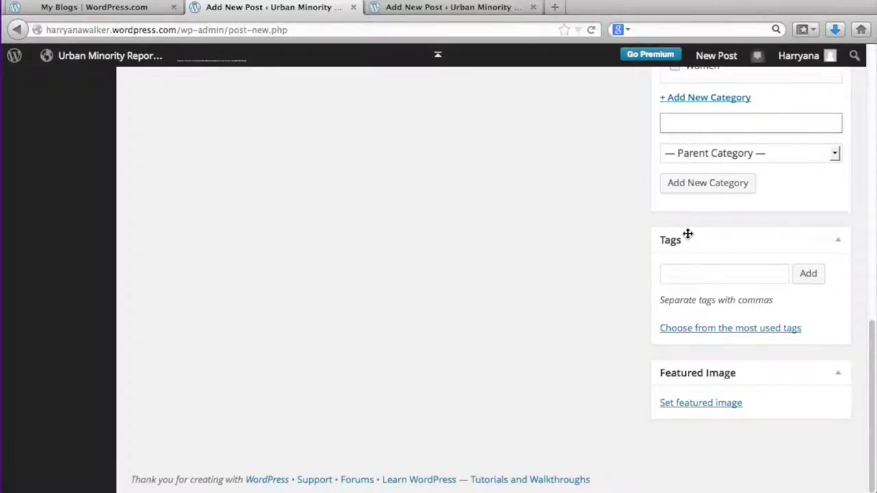
click(683, 273)
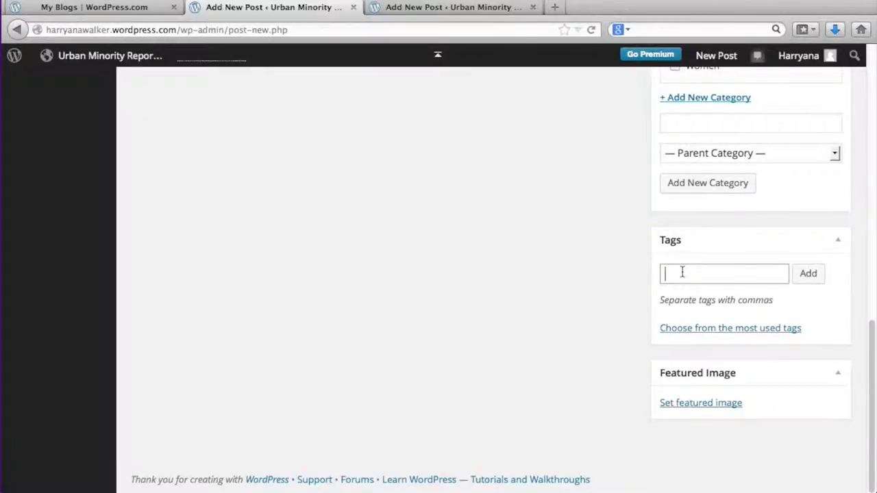
text(Women, Hair, Beauty,)
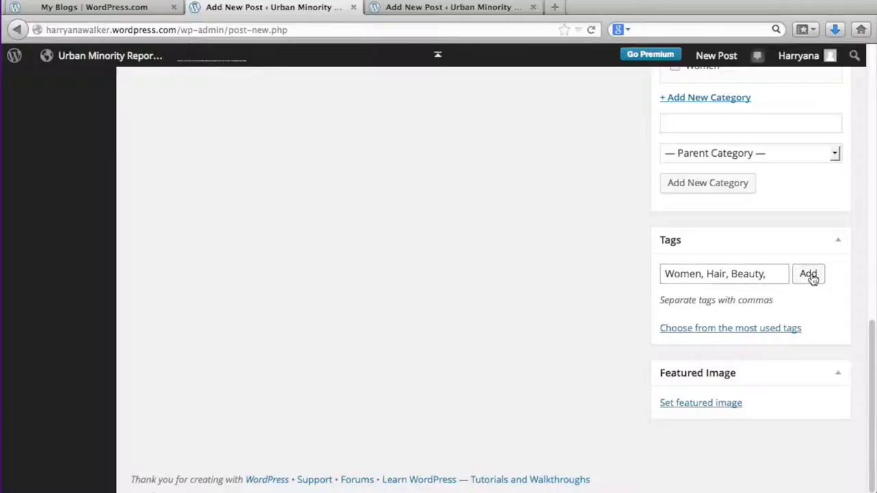
click(810, 274)
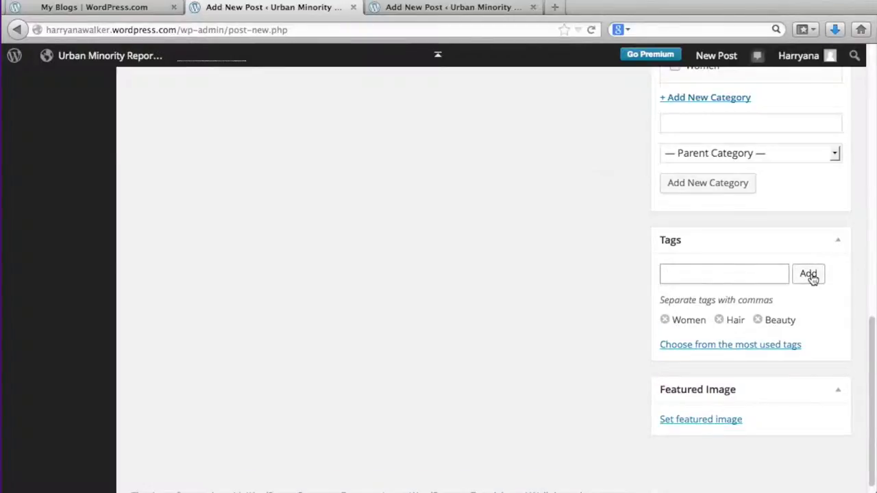
scroll(575, 256, up, 10)
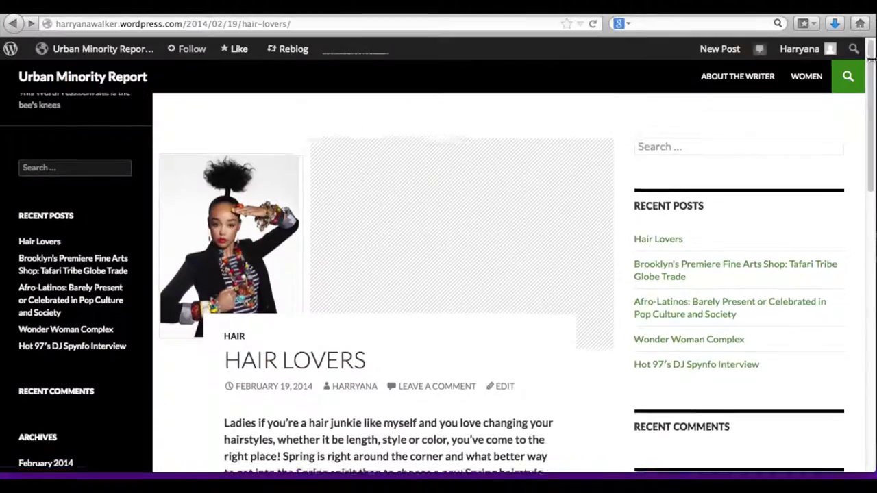
Step: Scroll through the live Hair Lovers post and back to the top of the page
scroll(874, 102, down, 3)
drag(874, 101, 870, 46)
scroll(438, 206, up, 1)
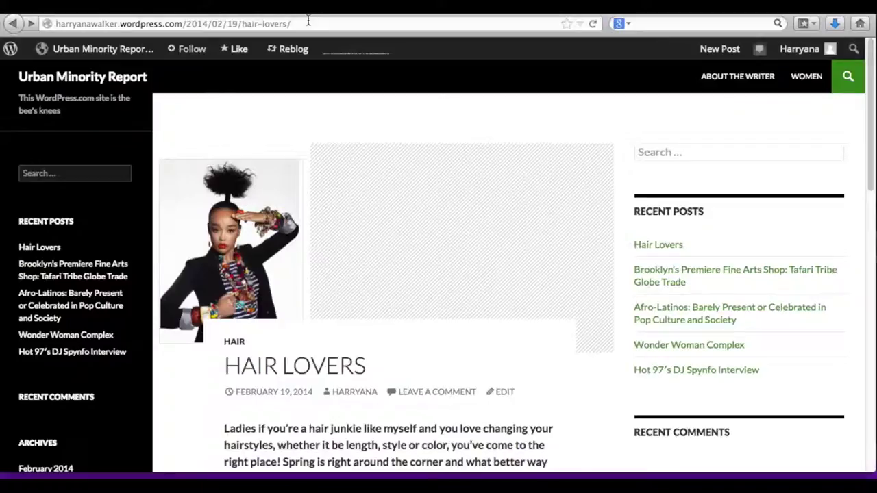
Step: Open the Urban Minority Report home page and select its web address
click(90, 83)
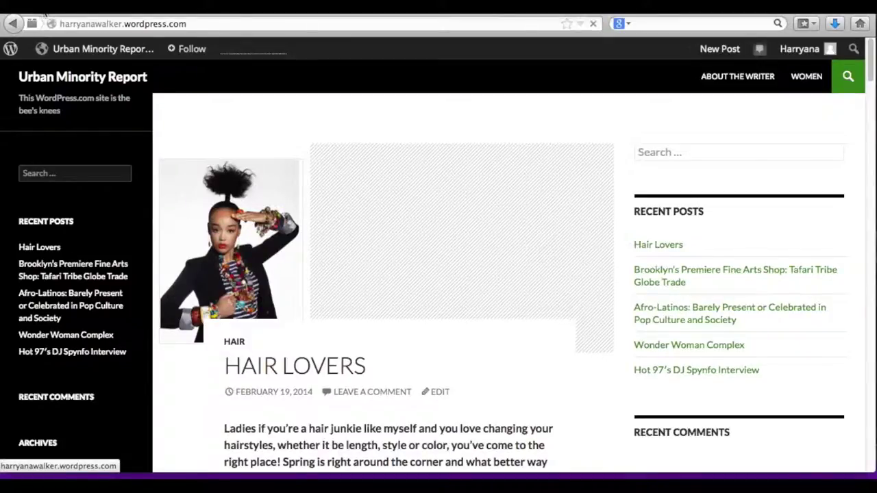
click(101, 24)
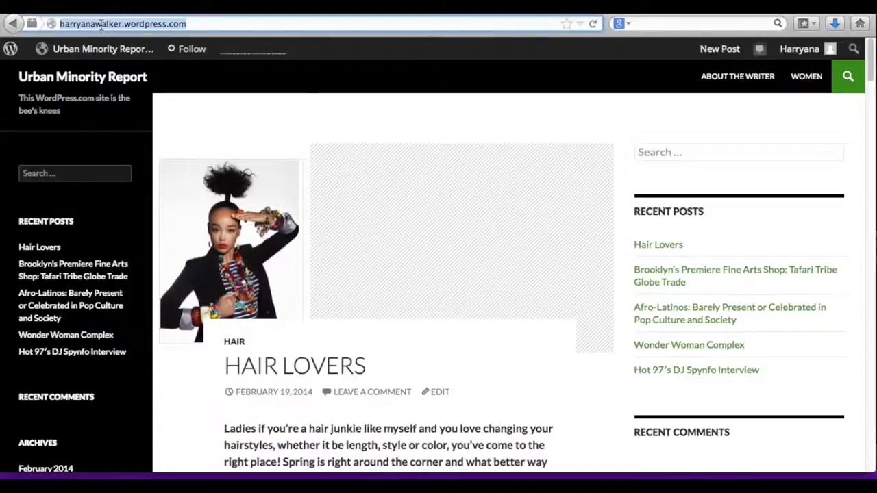